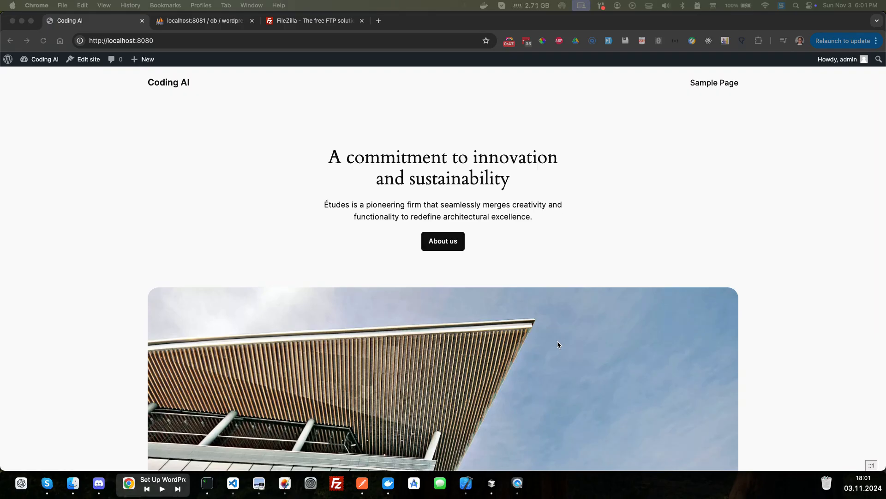
- Switch to FileZilla and add a new site named ai-blog in the Site Manager
left_click(295, 21)
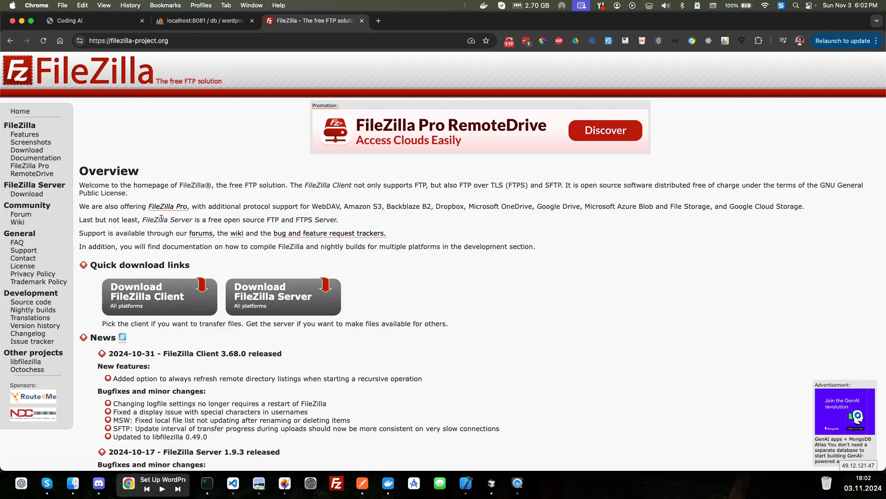
left_click(339, 486)
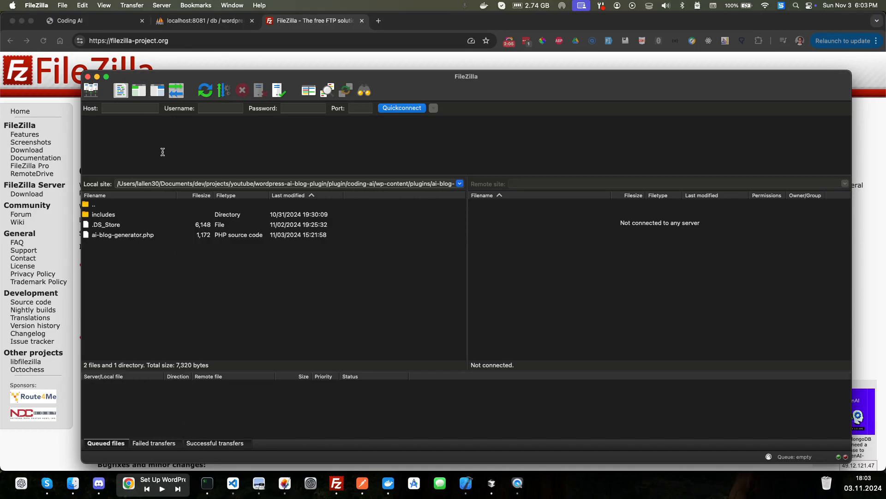
left_click(93, 96)
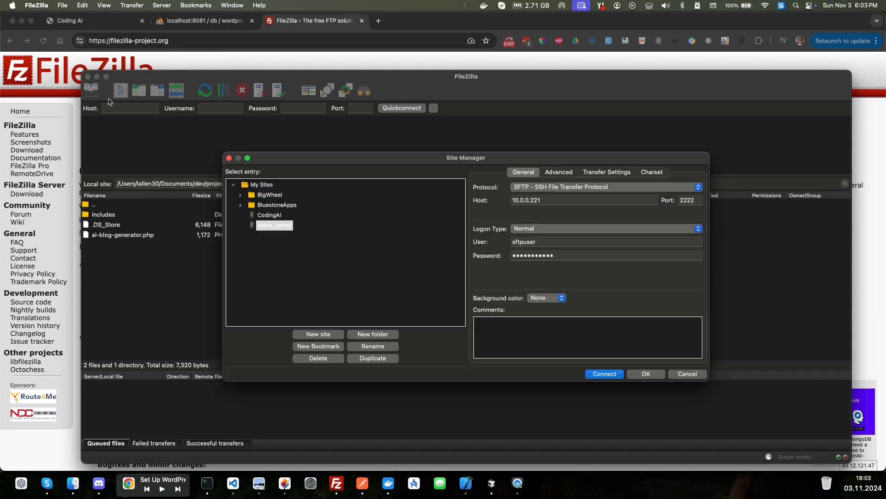
left_click(324, 337)
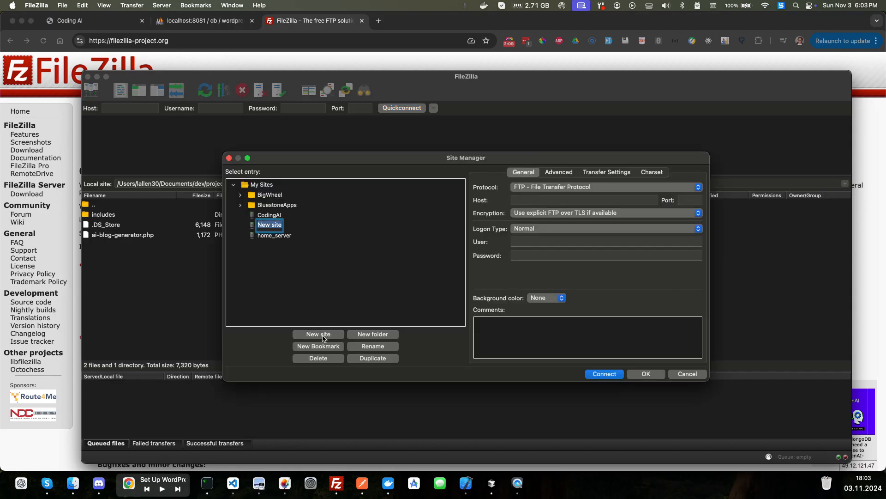
type("ai-blog")
key("Return")
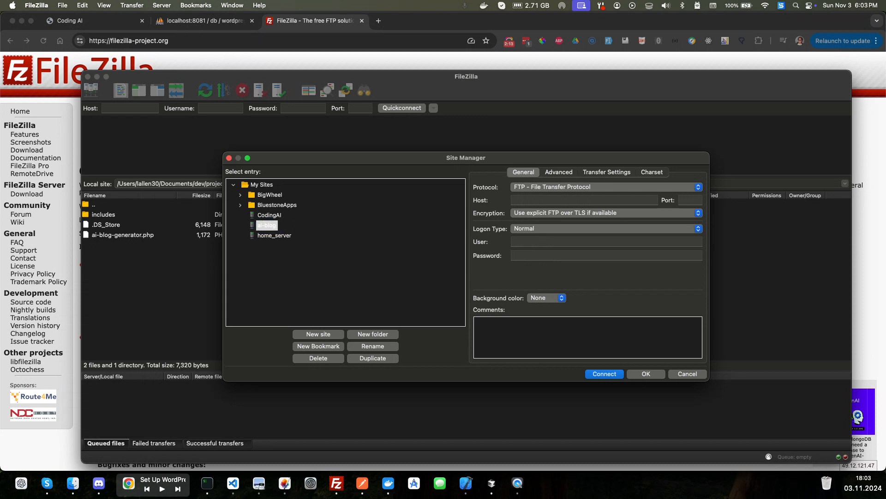
- Set the ai-blog site's protocol to SFTP - SSH File Transfer Protocol and its host to localhost
left_click(531, 187)
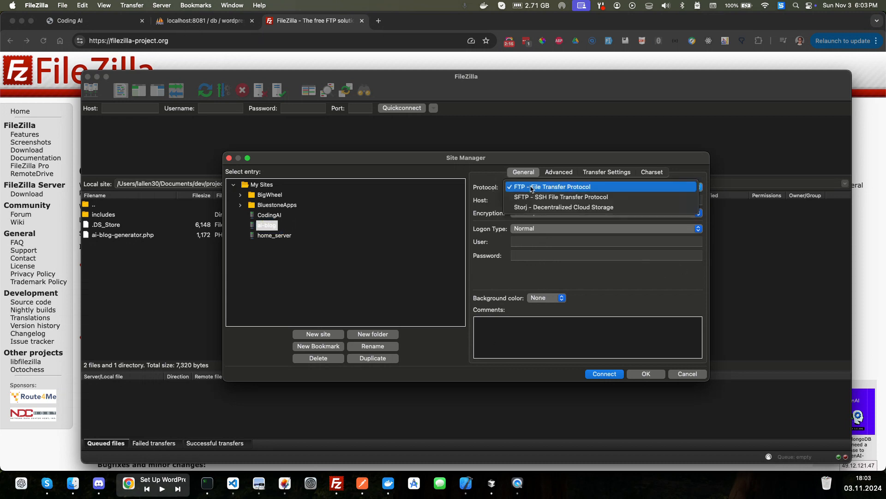
left_click(531, 198)
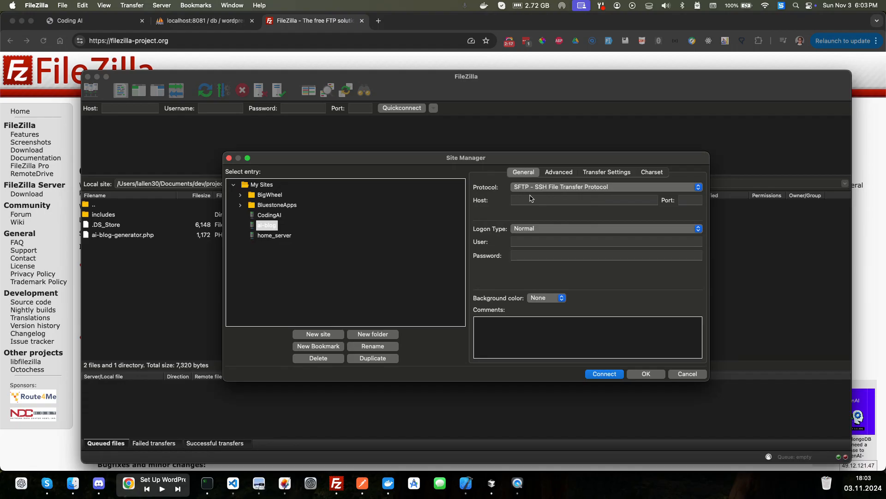
left_click(530, 199)
type("loca")
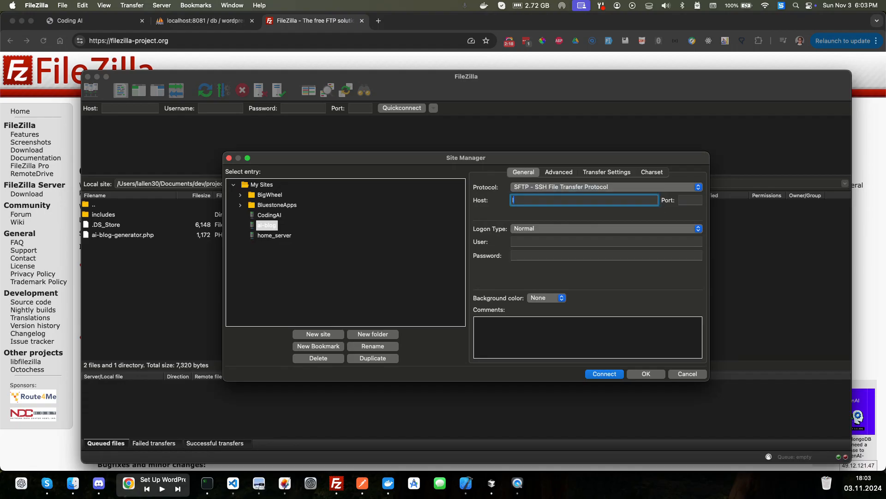
type("lhose")
- Check the sftp service's port mapping in docker-compose.yml in Cursor and set the FileZilla site's port to 2222
left_click(687, 199)
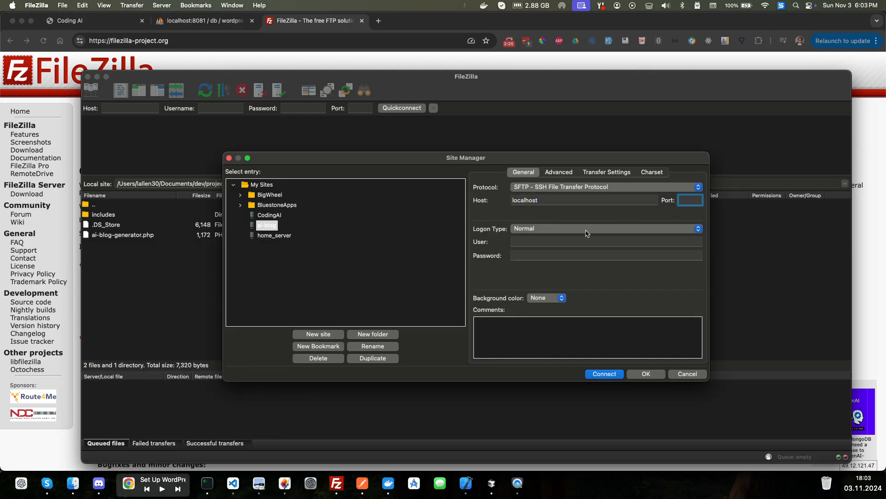
key("ctrl+Left")
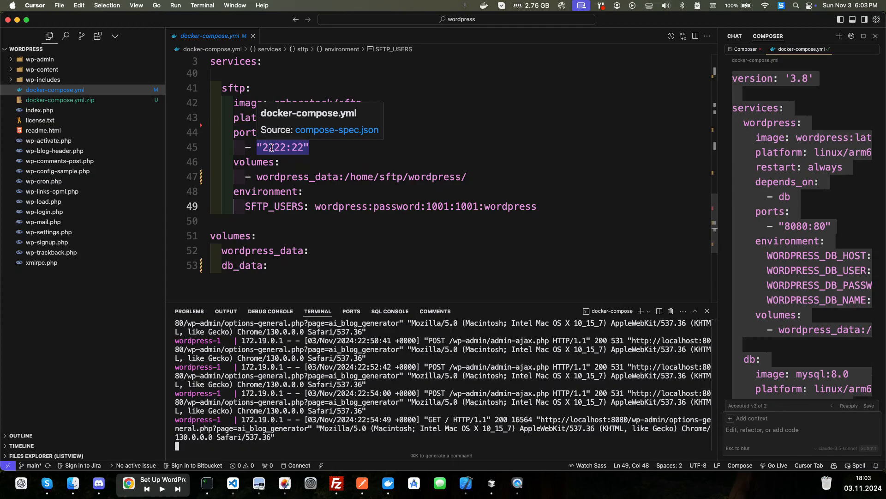
left_click(263, 148)
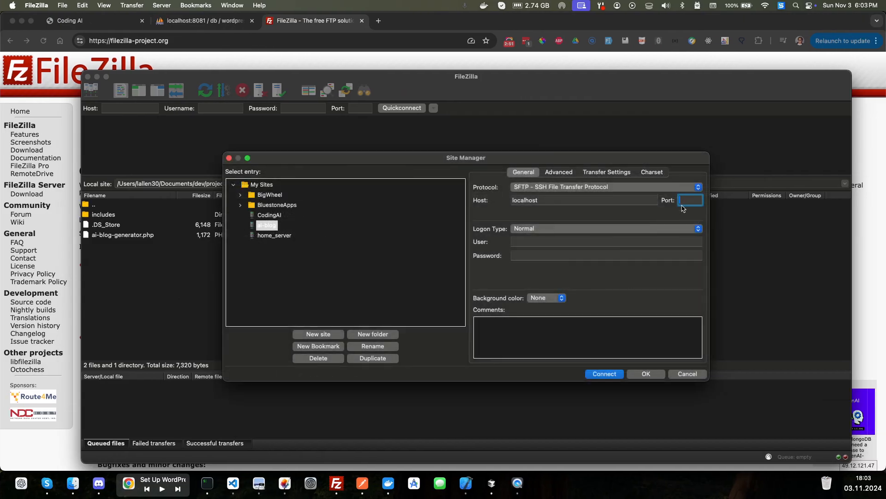
type("2222")
- Enter wordpress as the site's user and fill in the account password
left_click(614, 238)
type("wordpress")
key("Tab")
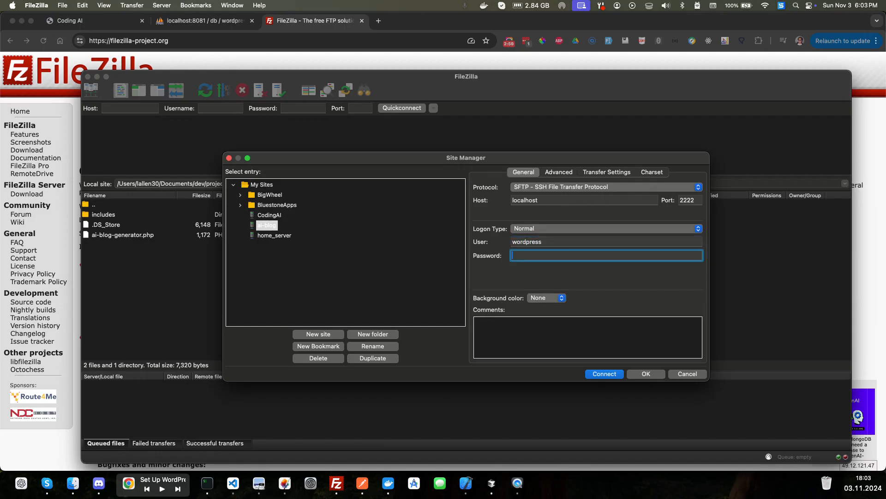
type("wordpre")
- Connect to the ai-blog site, trusting the new host key and updating the cached key for this host
left_click(602, 377)
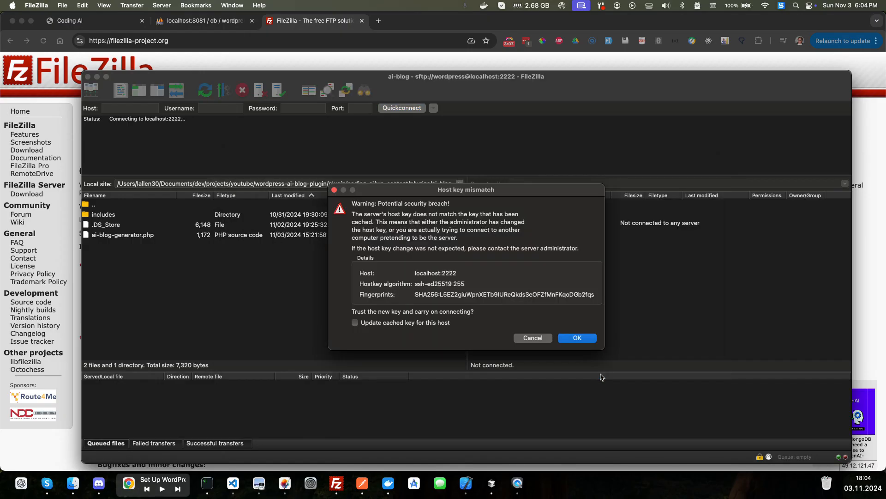
left_click(421, 323)
left_click(578, 341)
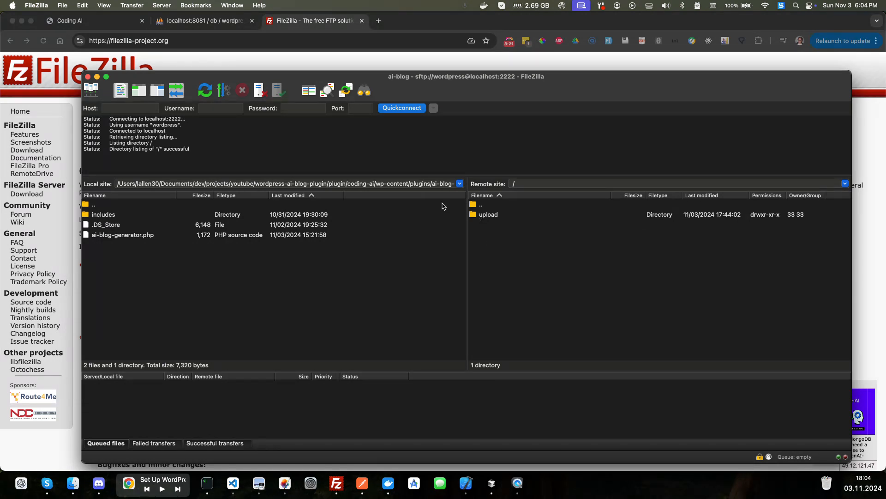
- Open the remote folder /upload/wp-content/plugins/ai-blog-generator
double_click(483, 216)
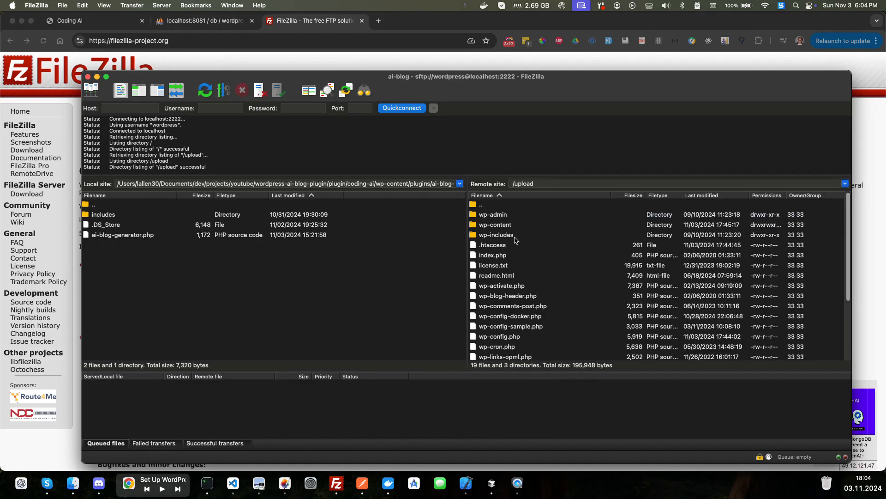
left_click(499, 226)
double_click(499, 227)
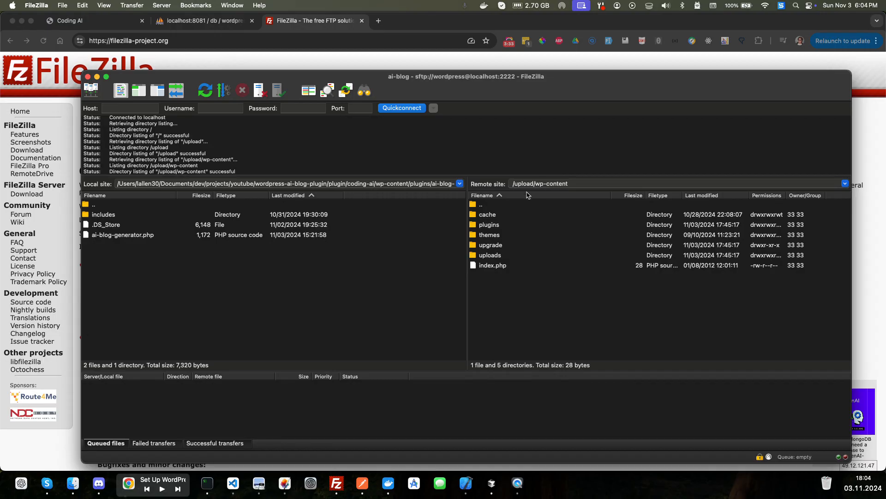
double_click(488, 225)
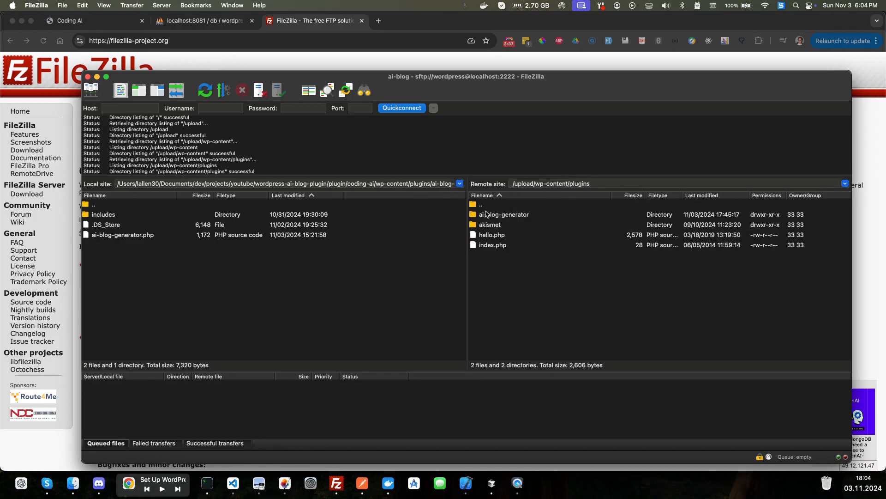
left_click(521, 217)
double_click(521, 219)
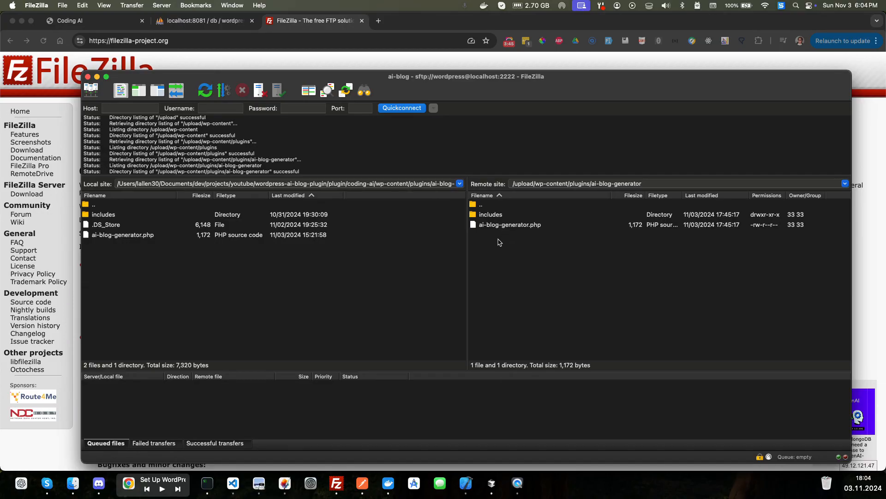
- Switch to Cursor and examine the plugin header comment at the start of ai-blog-generator.php
key("ctrl+Up")
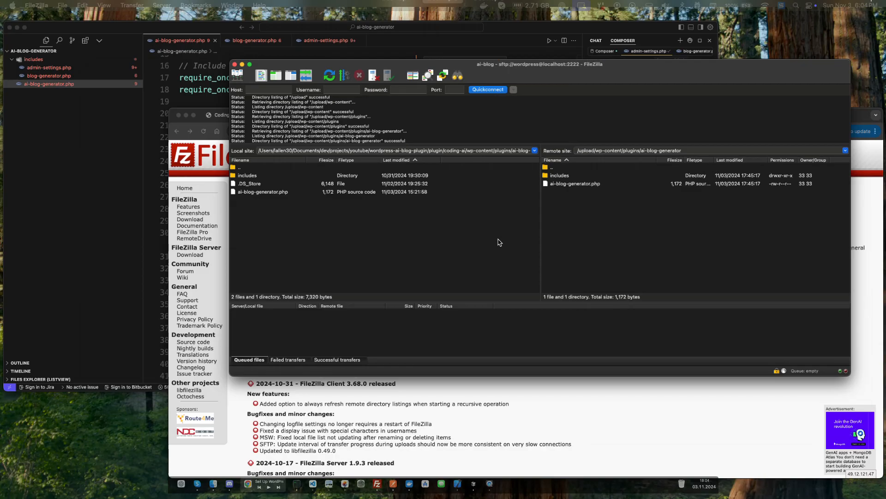
left_click(276, 164)
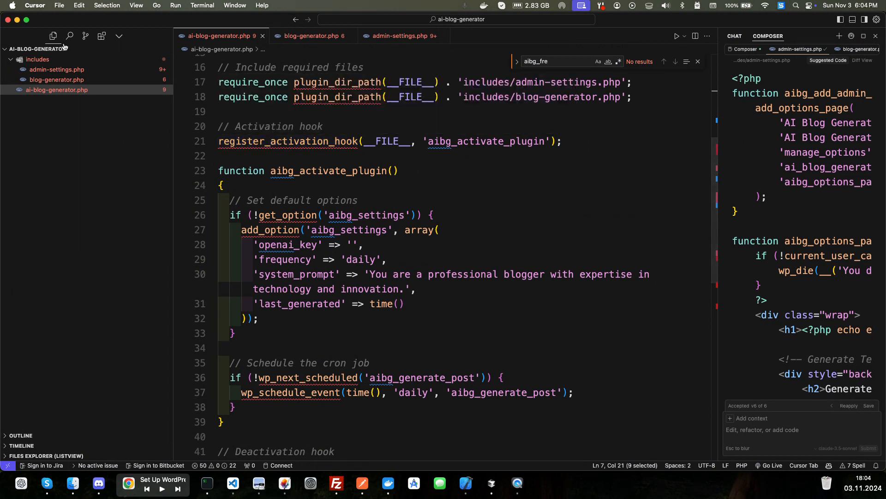
scroll(341, 98, "up", 1)
scroll(342, 98, "up", 5)
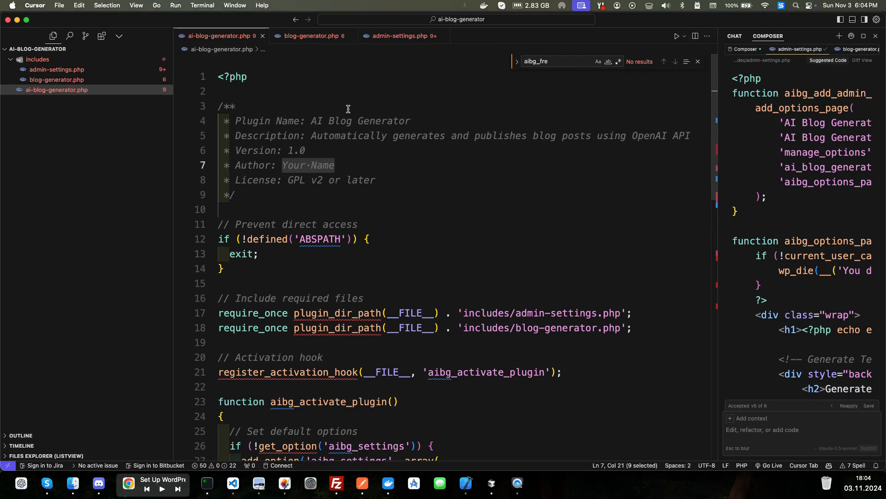
left_click(377, 180)
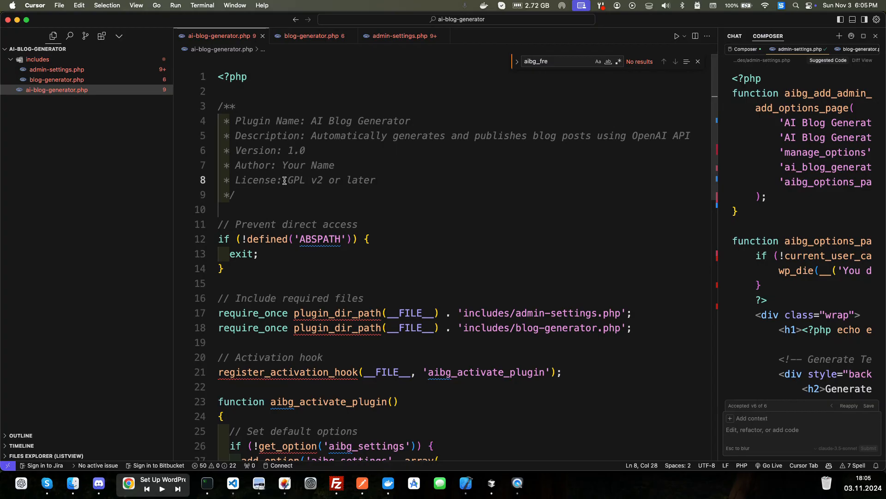
- Switch to Chrome and check the AI Blog Generator's author on the WordPress site's installed plugins page
key("ctrl+Up")
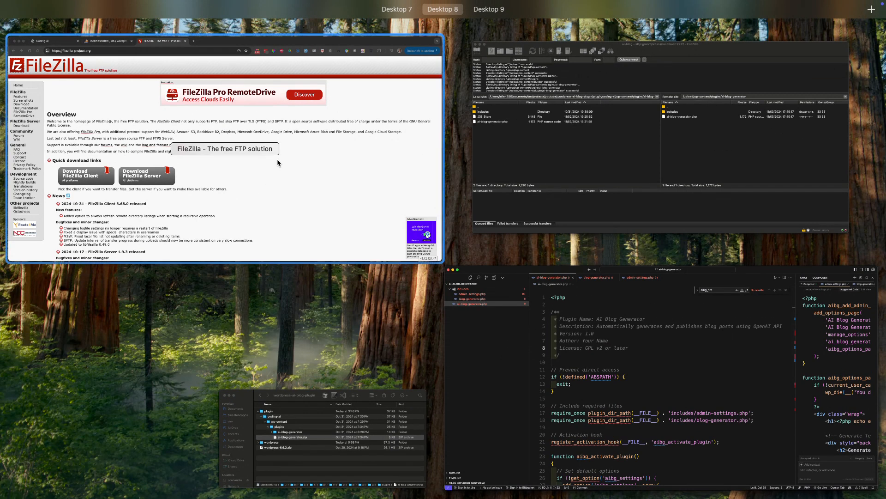
left_click(277, 159)
left_click(105, 24)
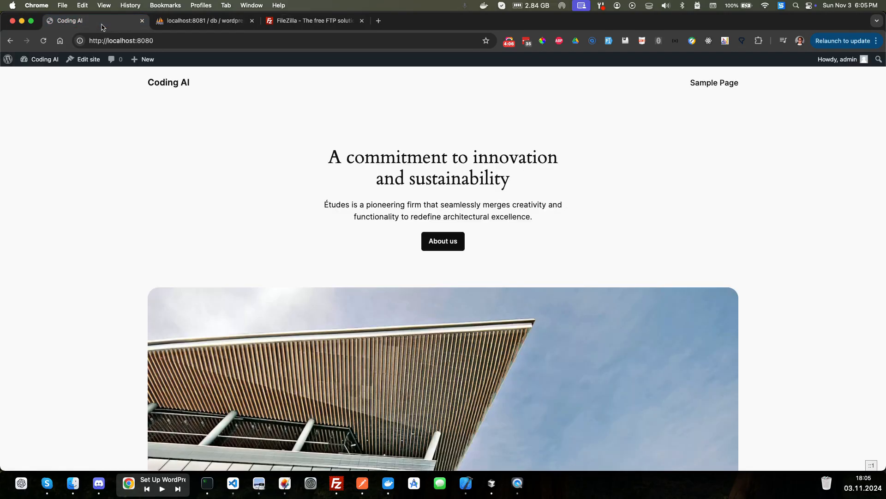
left_click(39, 60)
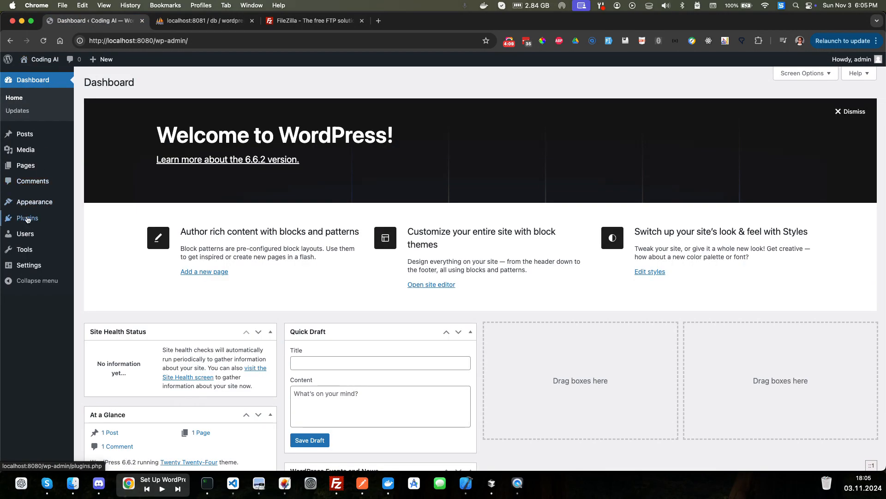
left_click(26, 218)
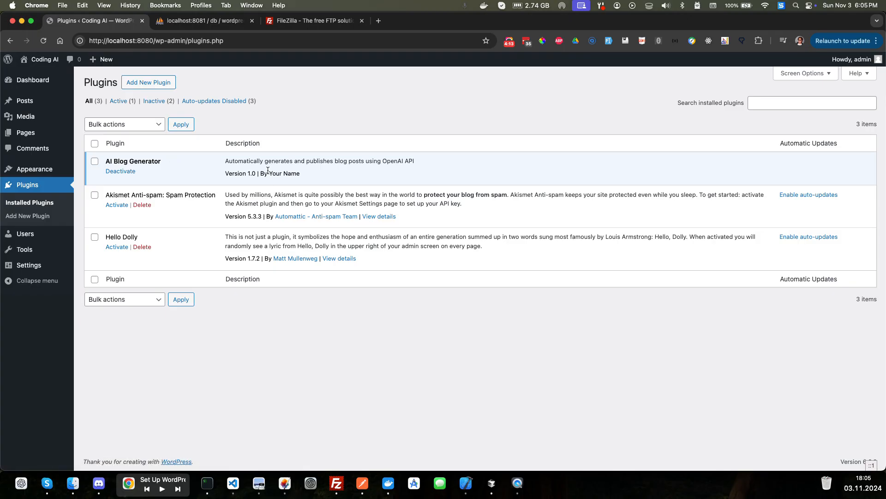
left_click_drag(269, 172, 305, 175)
- Switch to Cursor, change the Author in the ai-blog-generator.php header to Coding AI and save the file
key("ctrl+Up")
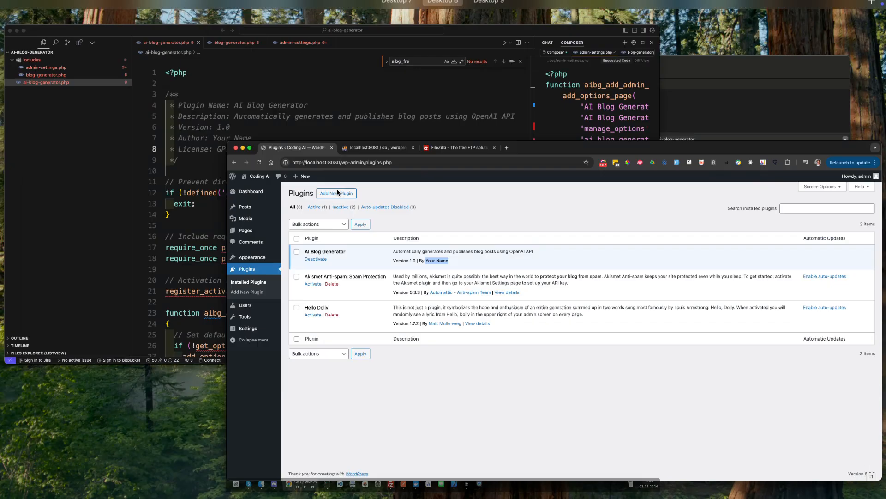
left_click(318, 148)
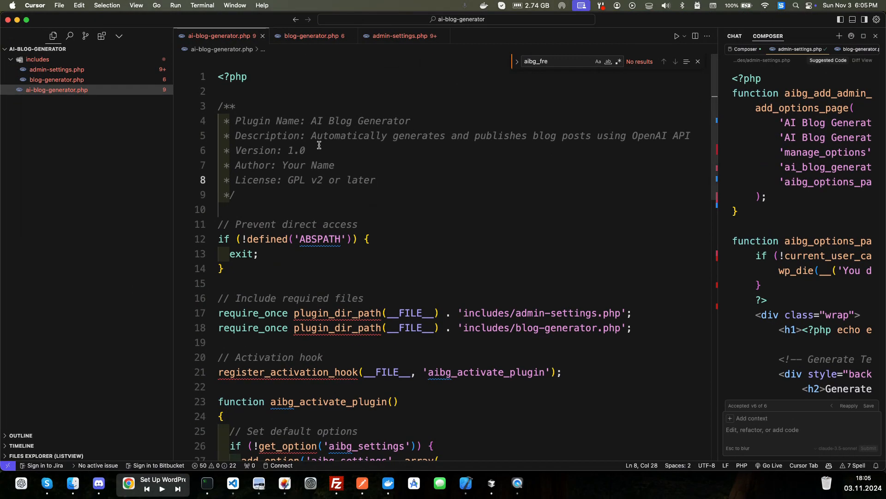
left_click(282, 165)
key("shift+End")
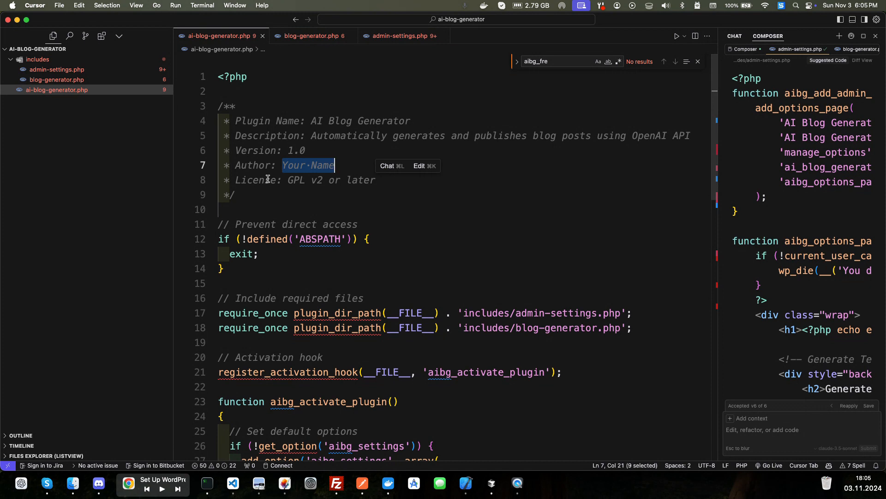
type("Coding ")
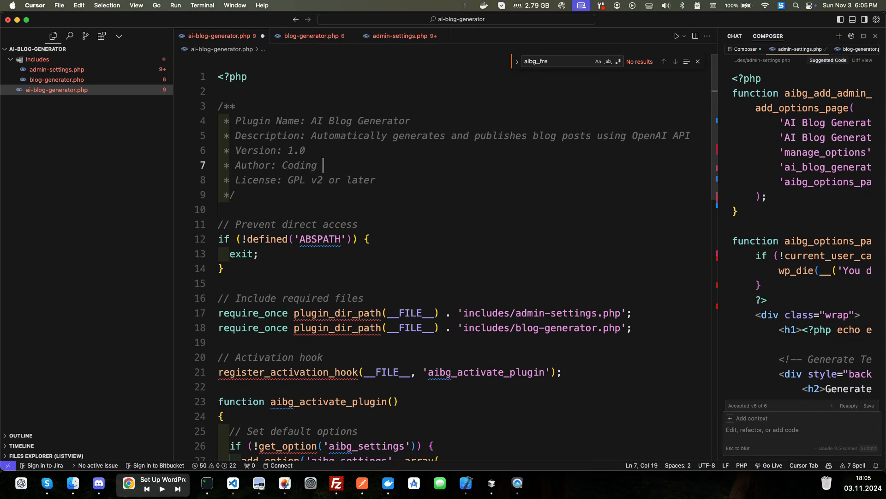
type("AI")
- Switch to FileZilla and refresh the local ai-blog-generator folder listing to pick up the edited ai-blog-generator.php
key("ctrl+Up")
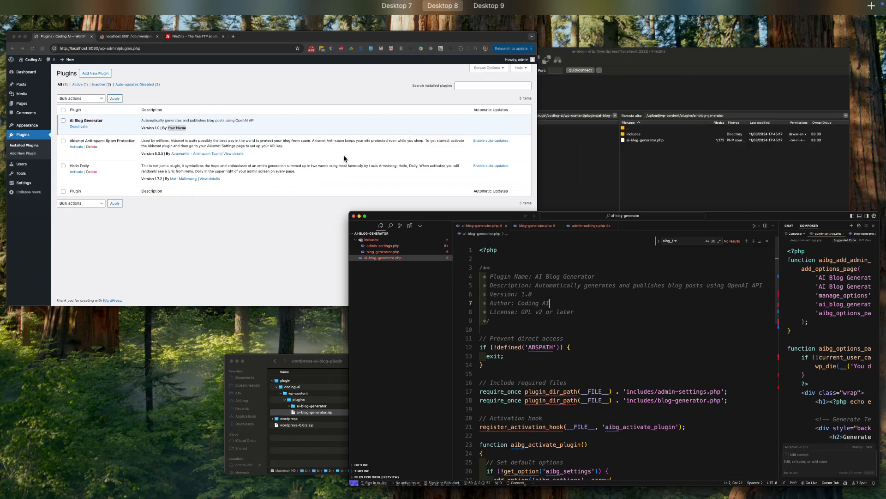
left_click(525, 126)
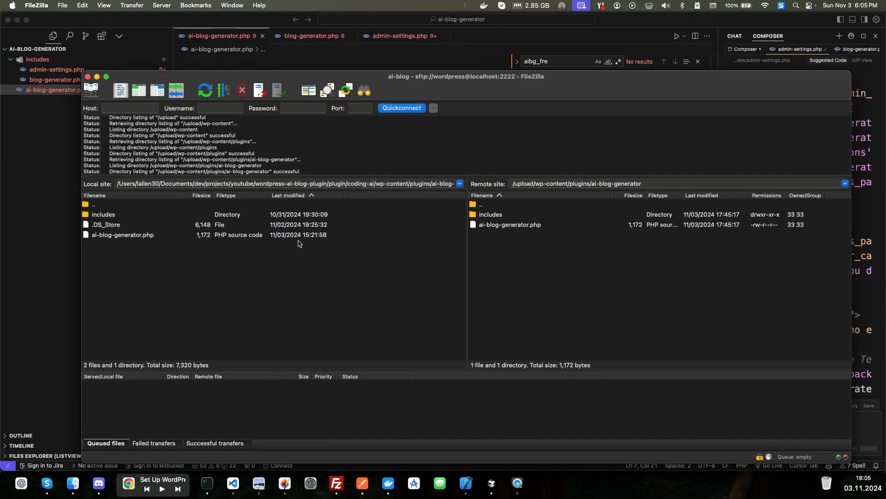
left_click(119, 235)
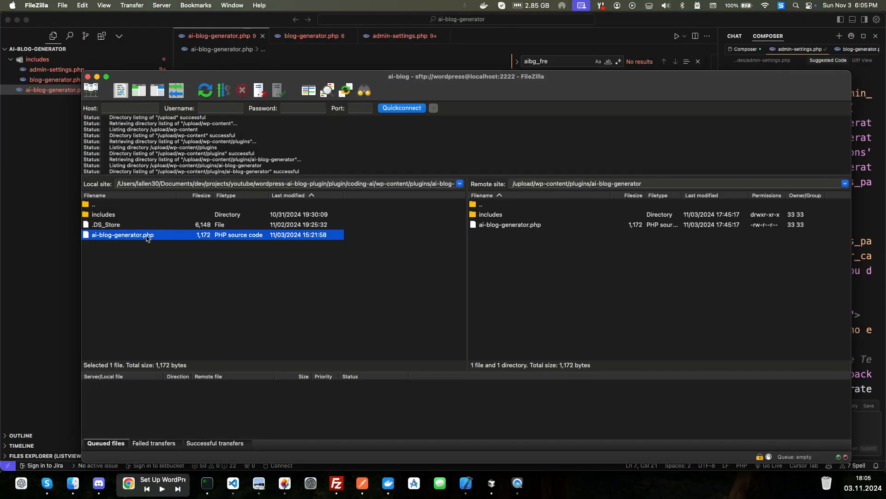
right_click(142, 250)
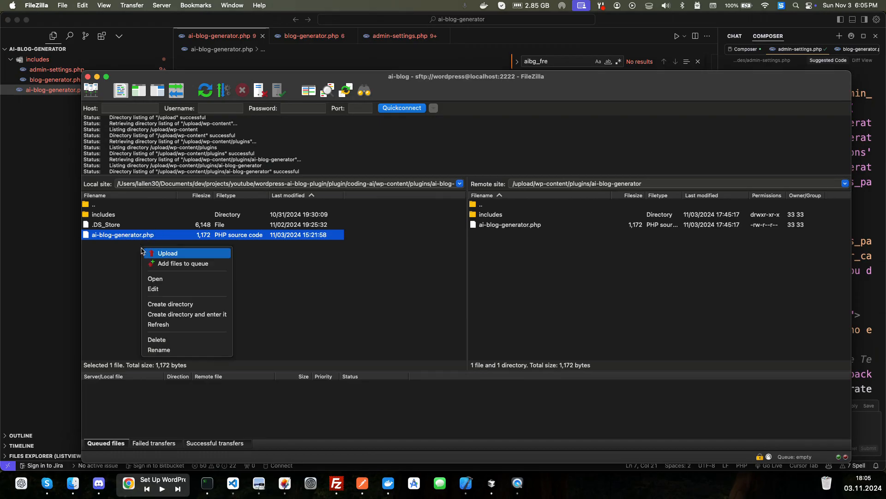
left_click(164, 324)
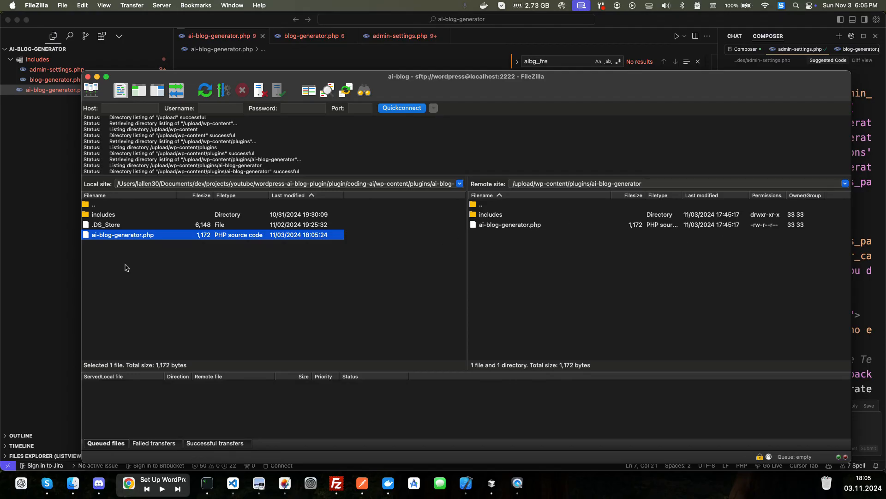
- Upload the local ai-blog-generator.php to the remote ai-blog-generator folder, overwriting the existing file
right_click(91, 237)
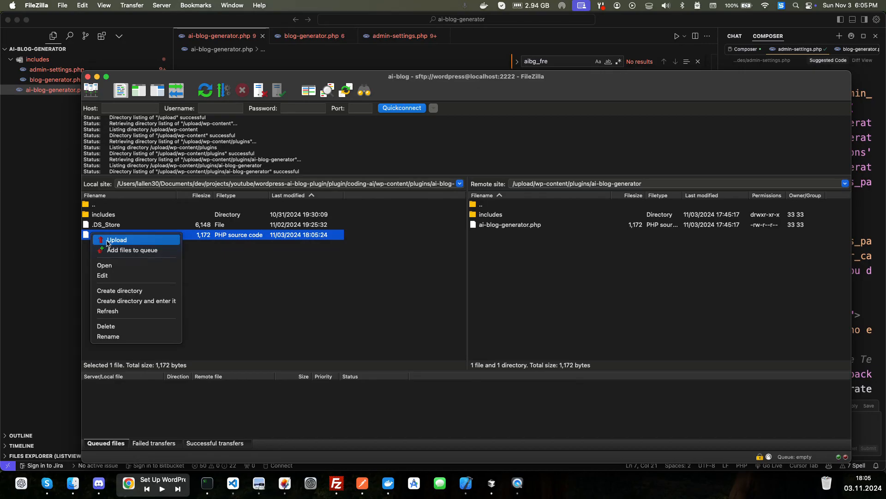
left_click(108, 240)
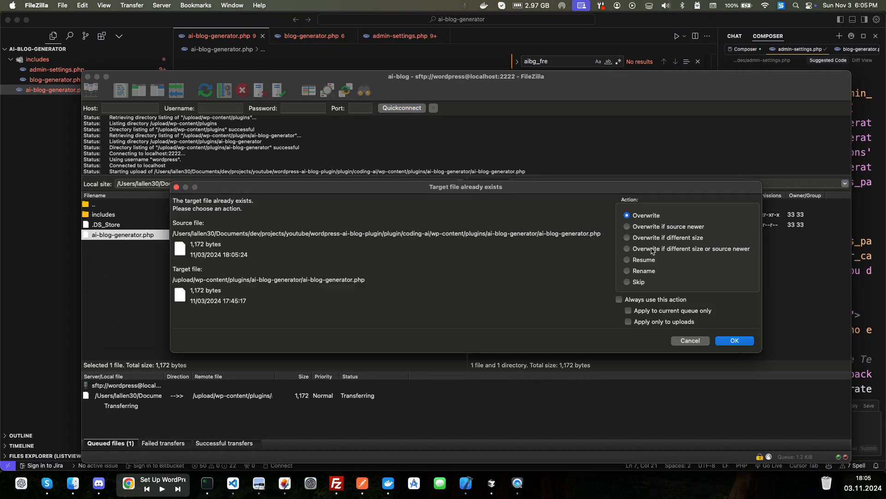
left_click(734, 341)
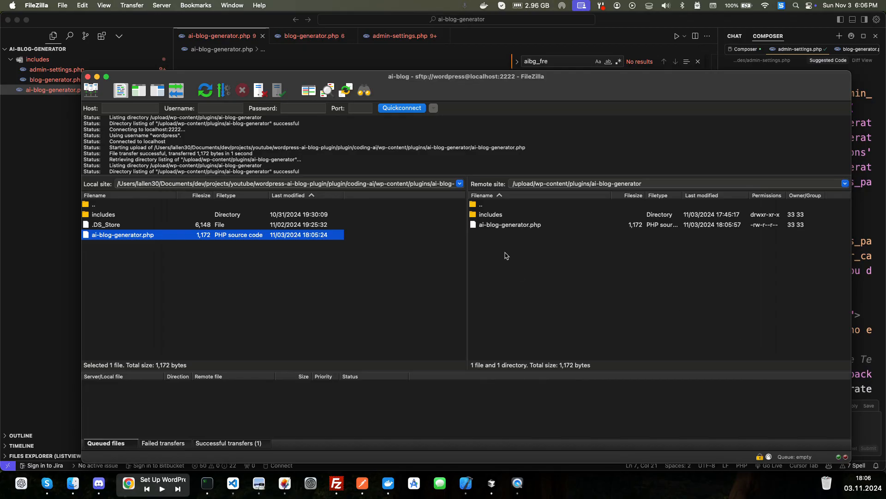
- Switch to Chrome, reload the installed plugins page and check the AI Blog Generator's author
key("ctrl+Up")
left_click(255, 166)
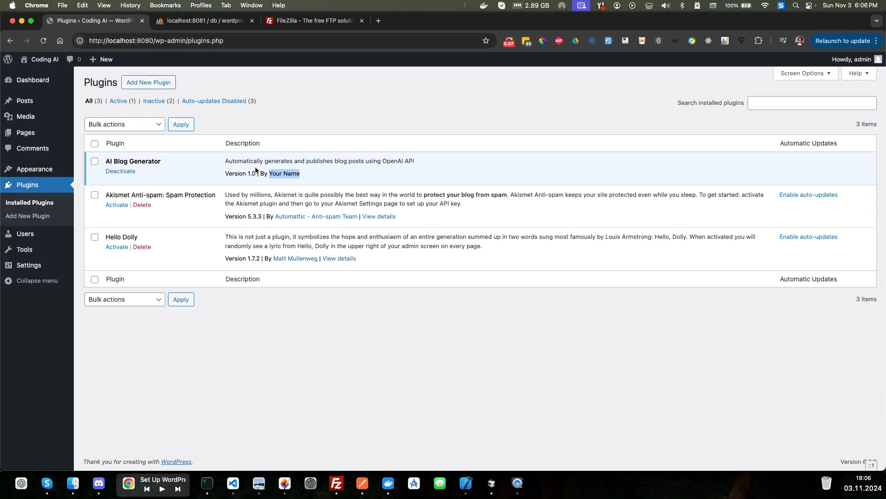
left_click(45, 42)
left_click_drag(270, 175, 312, 177)
- Review the Author line of ai-blog-generator.php in Cursor and the uploaded copy in FileZilla's remote folder
key("ctrl+Up")
left_click(333, 167)
key("ctrl+Up")
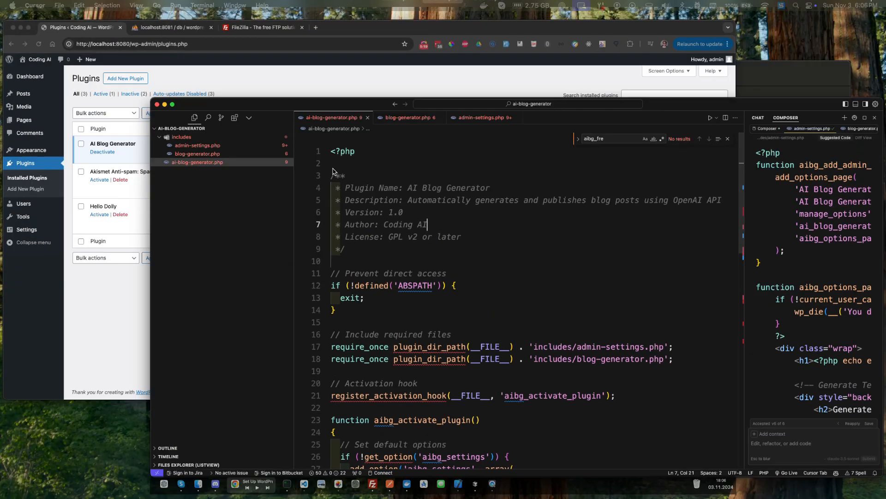
left_click(601, 210)
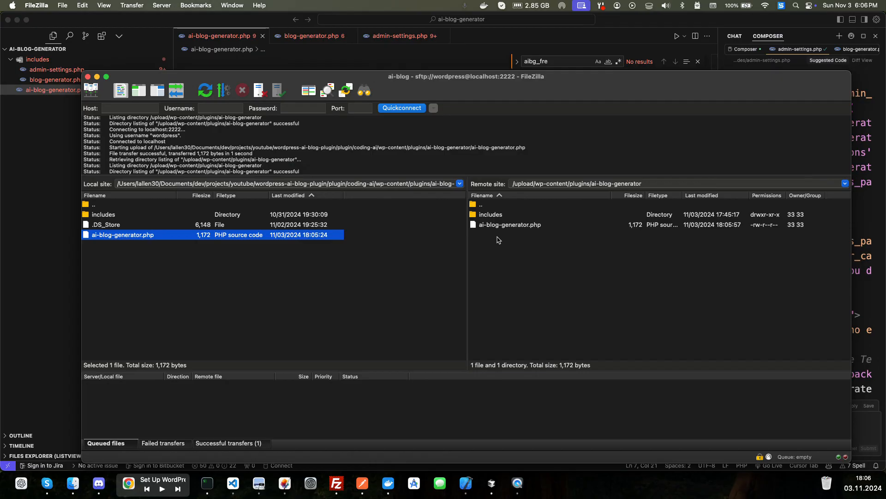
- Examine the sftp service in docker-compose.yml in Cursor alongside the connection and upload log in FileZilla
key("ctrl+Left")
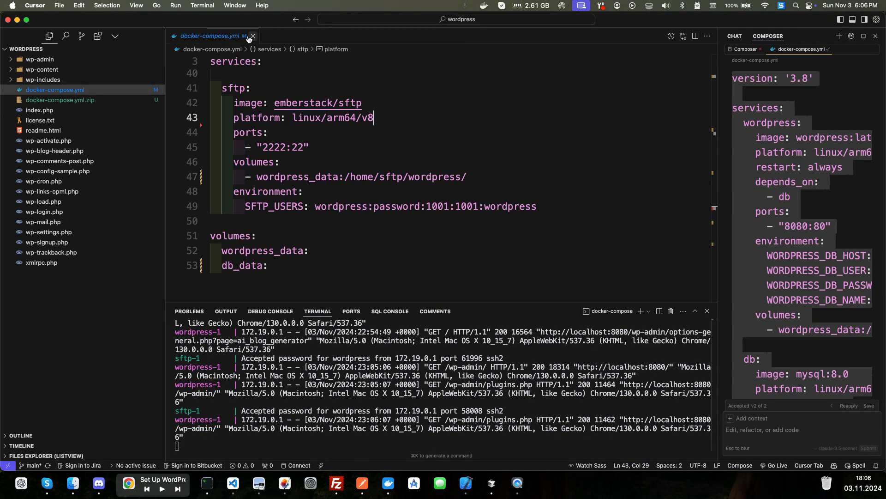
key("ctrl+Right")
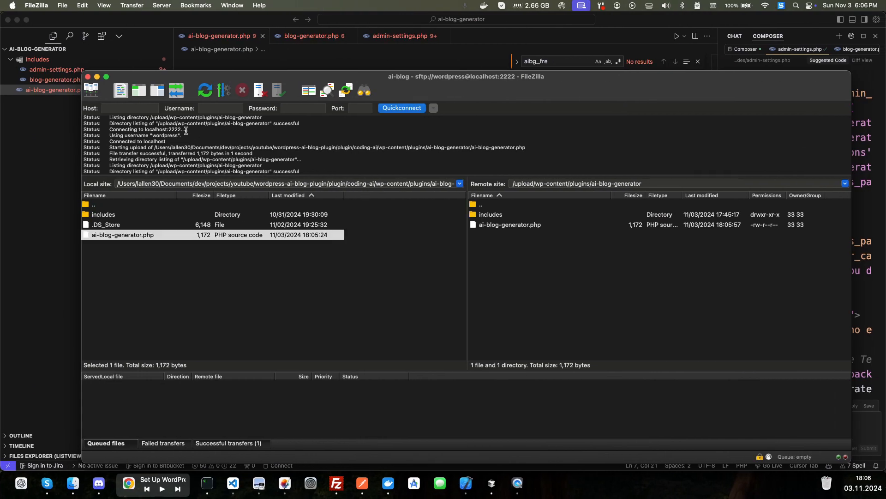
left_click_drag(198, 133, 271, 173)
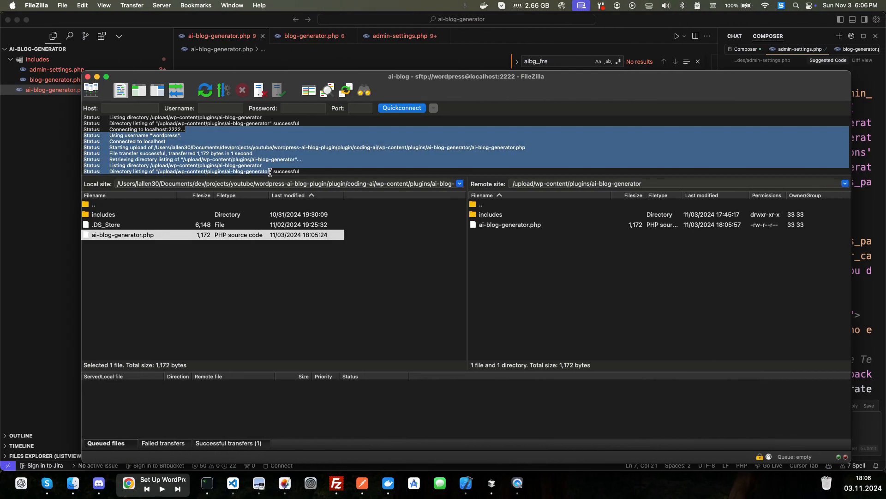
key("ctrl+Left")
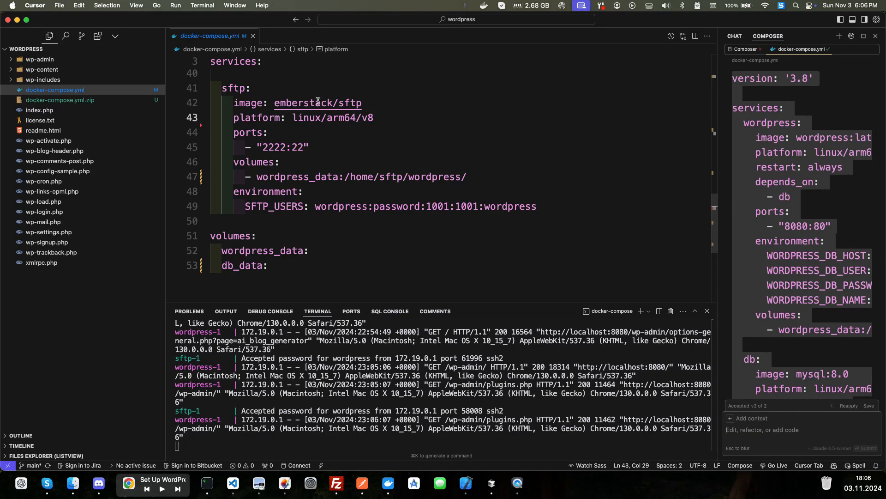
left_click_drag(223, 88, 487, 181)
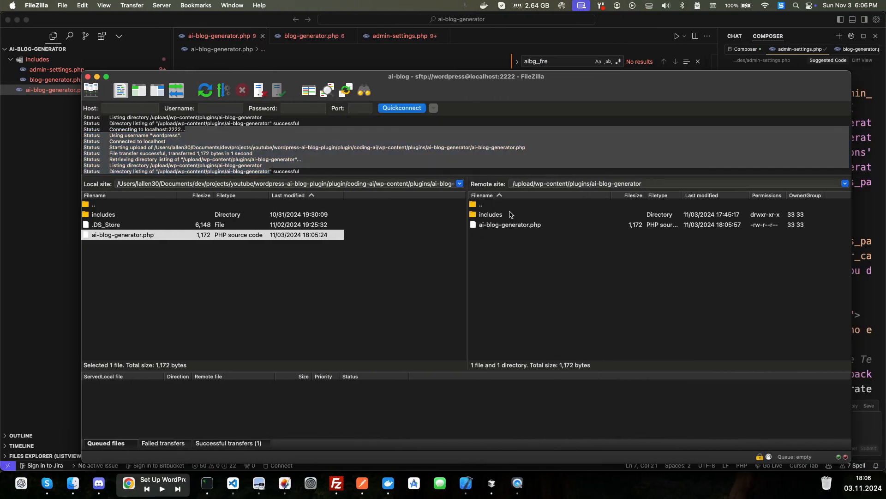
key("ctrl+Left")
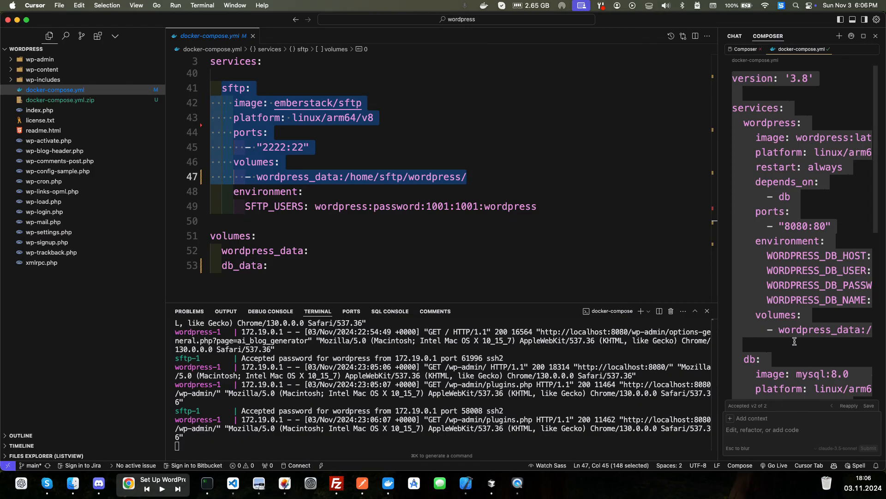
key("ctrl+Right")
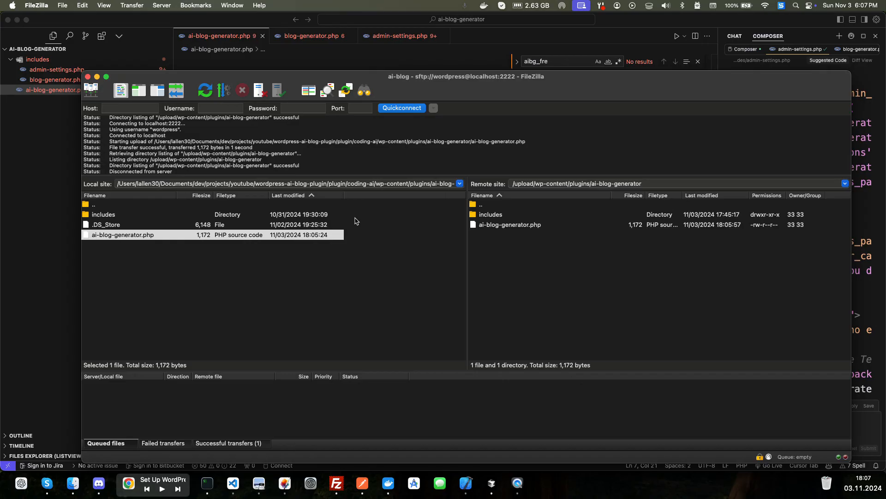
key("ctrl+Up")
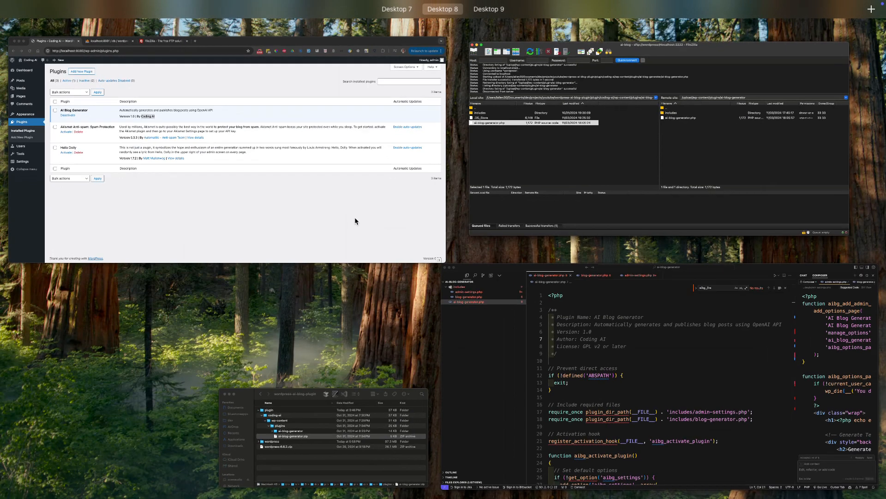
left_click(386, 124)
left_click(510, 41)
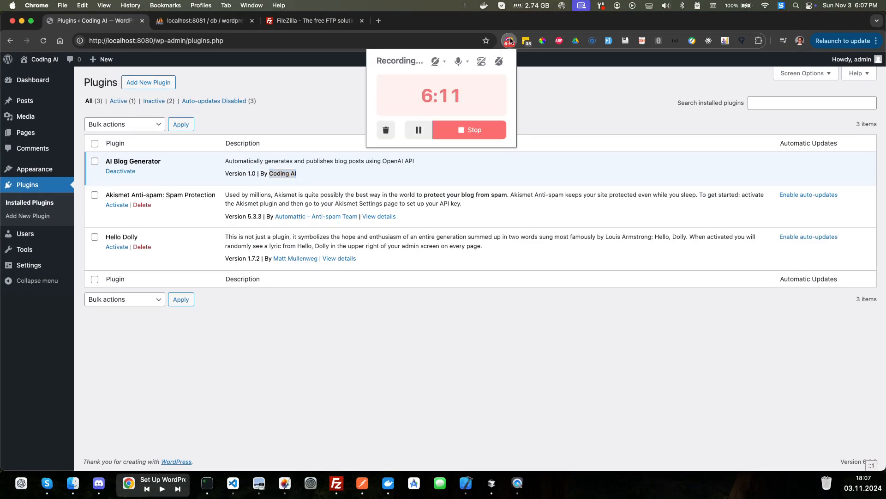